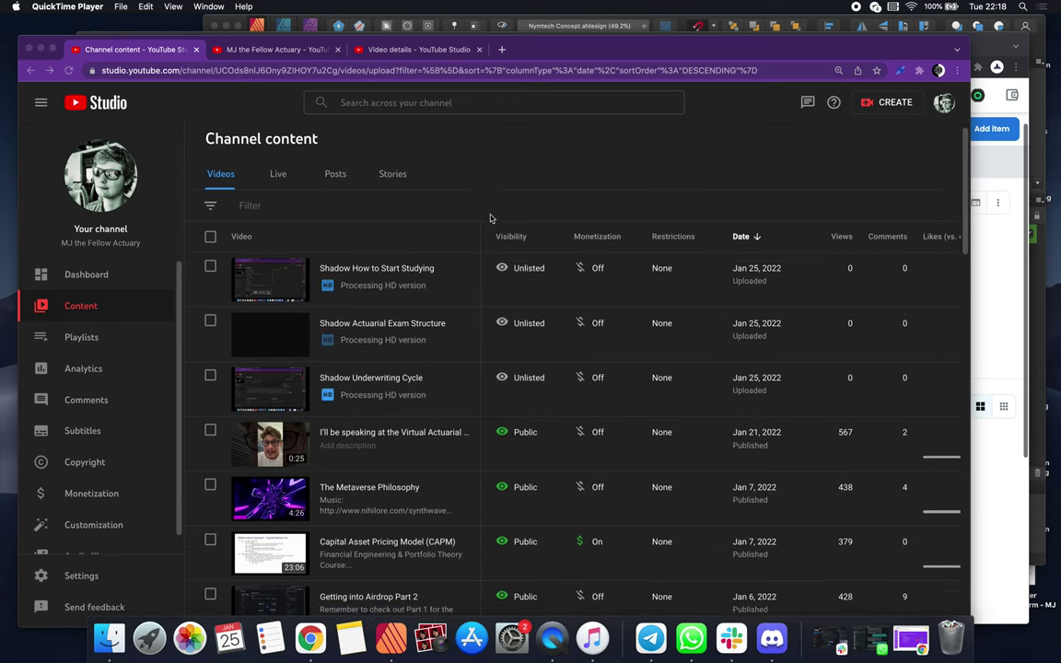
- Review the three unlisted Shadow videos in Channel content, then bring the OpenSea collection forward
scroll(490, 218, down, 5)
scroll(490, 218, up, 1)
scroll(490, 218, up, 3)
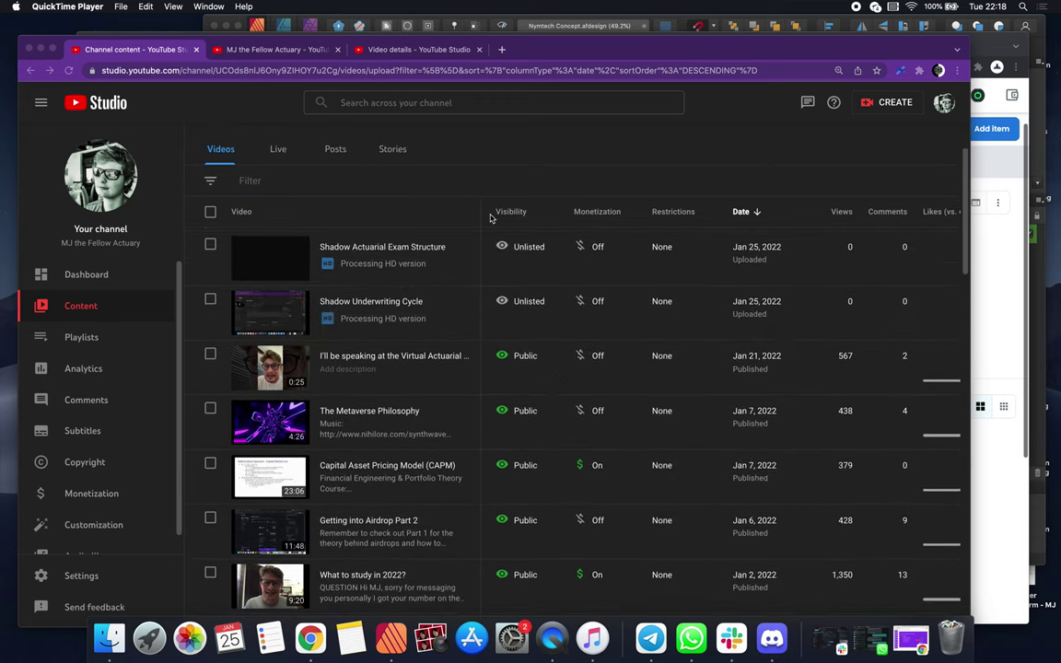
scroll(490, 218, up, 2)
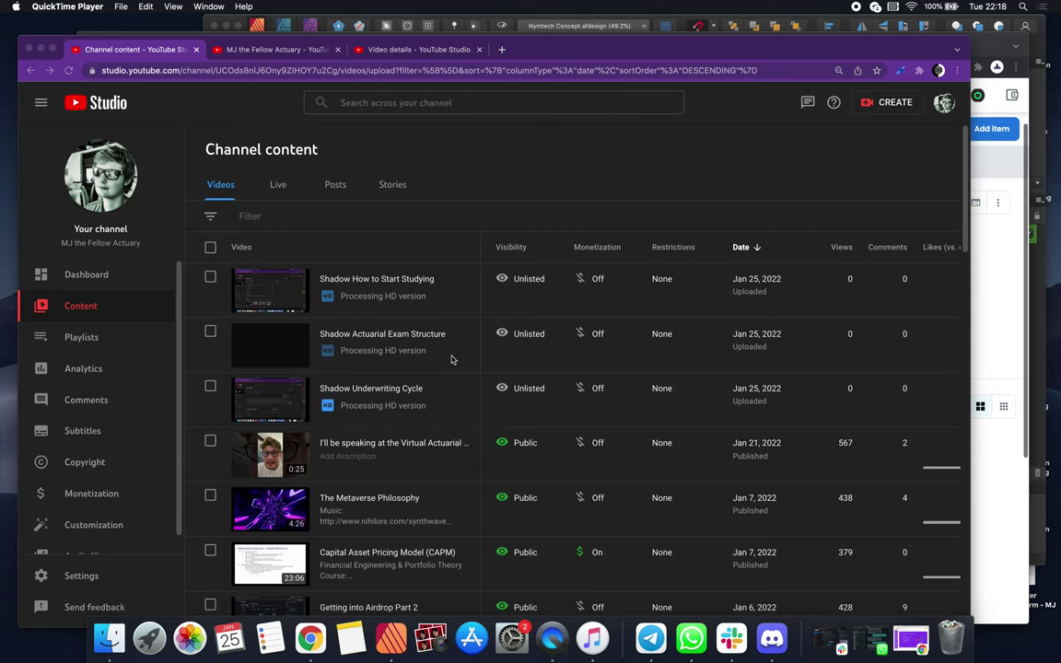
click(1001, 289)
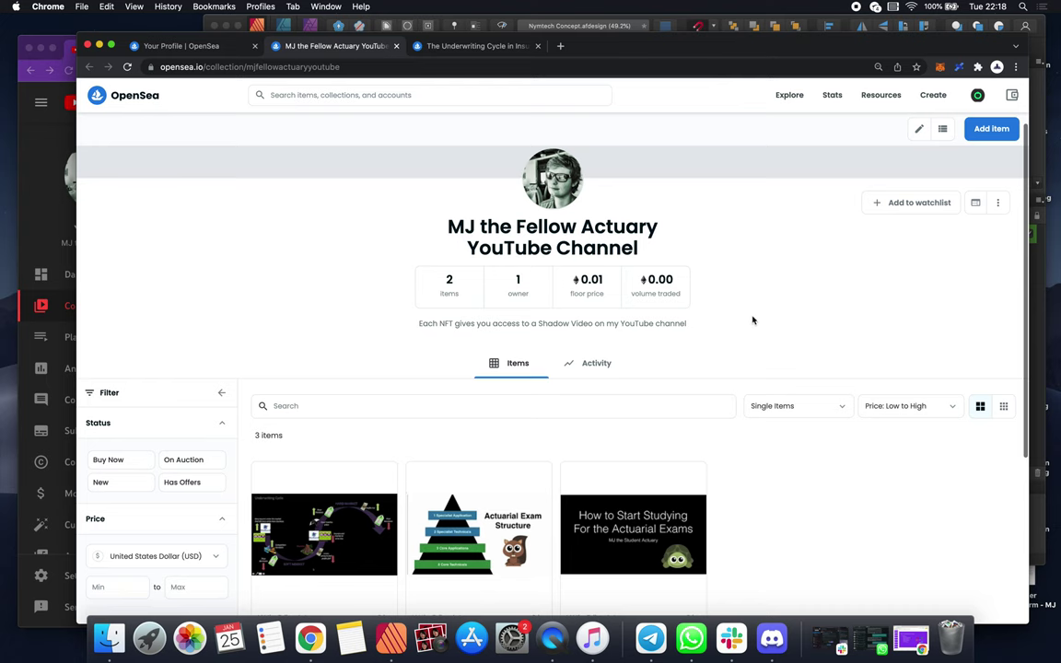
scroll(755, 314, down, 2)
scroll(755, 314, down, 1)
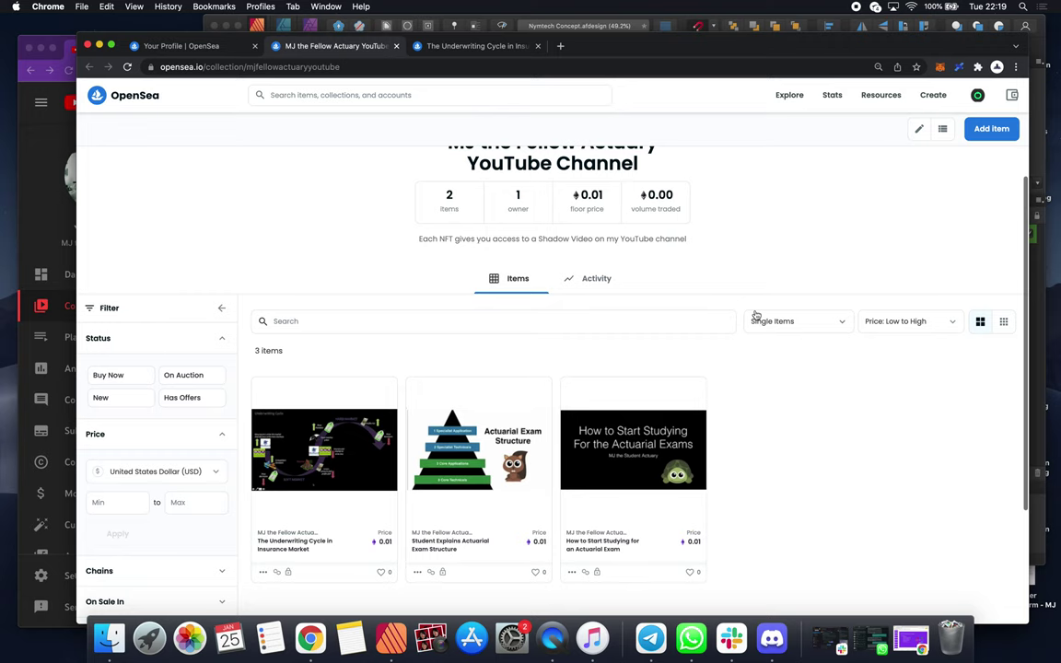
scroll(793, 476, down, 3)
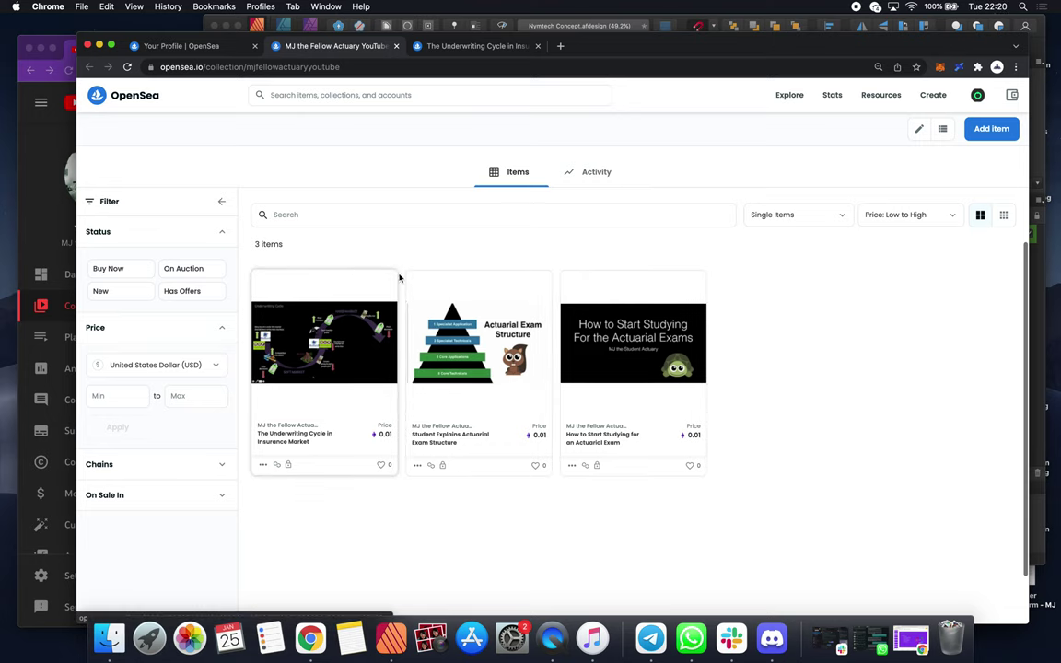
- Open The Underwriting Cycle in Insurance Market item and review its price history, offers and activity
click(369, 278)
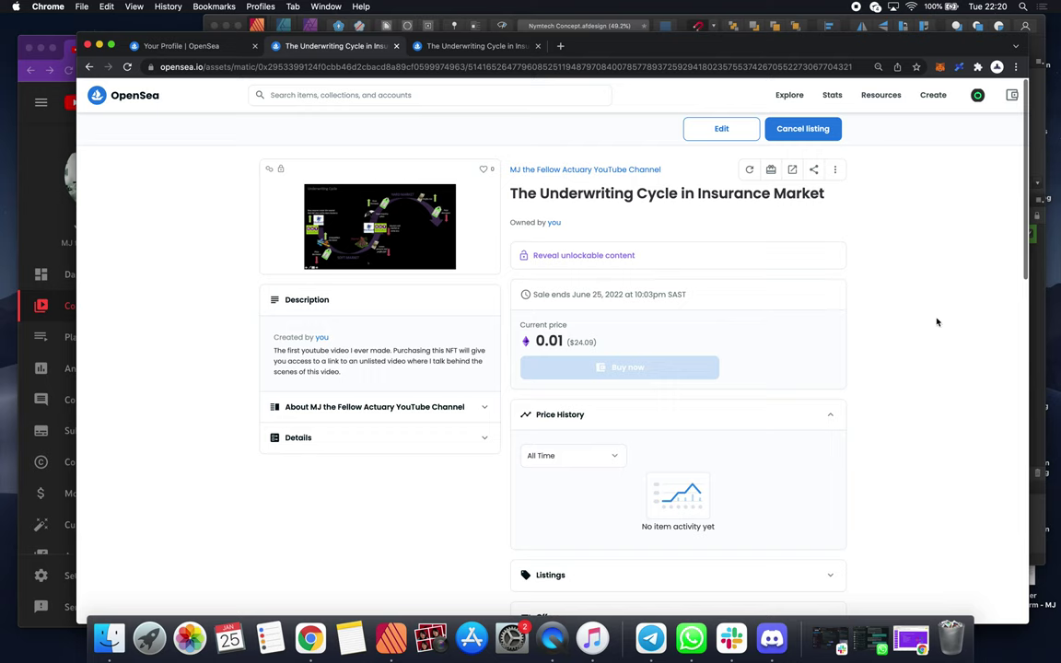
scroll(936, 321, down, 2)
scroll(937, 322, down, 2)
scroll(937, 321, down, 2)
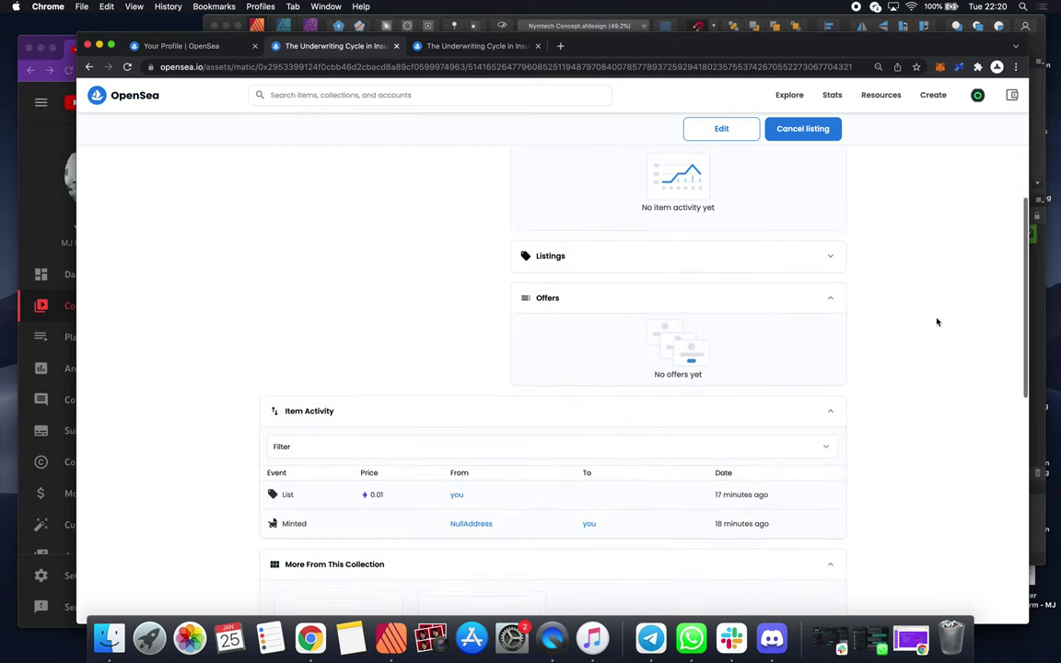
scroll(894, 488, up, 2)
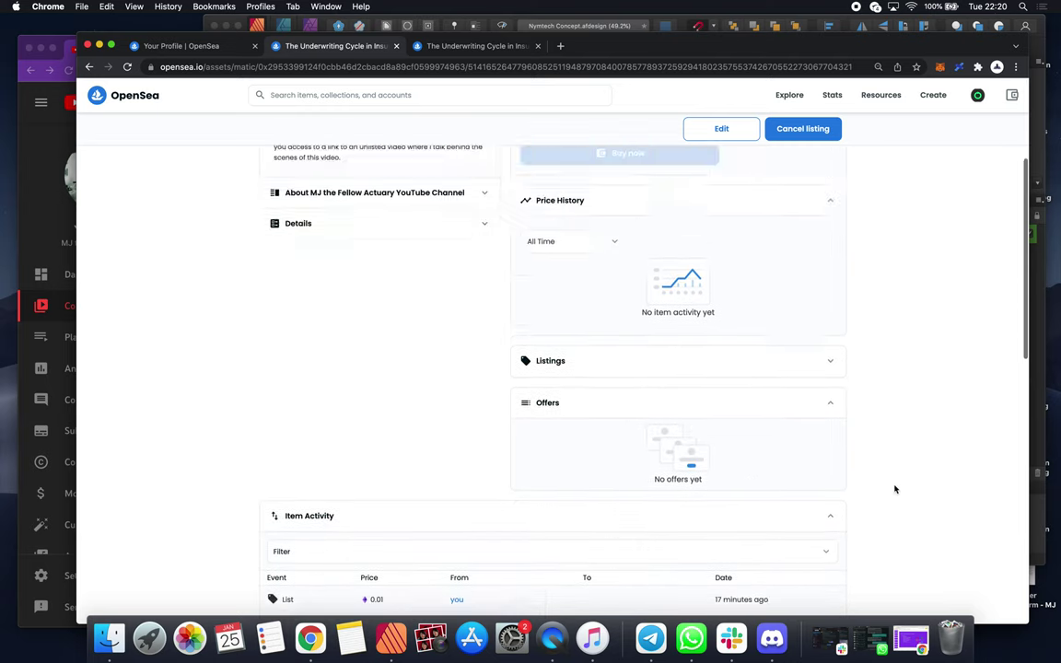
scroll(894, 489, up, 4)
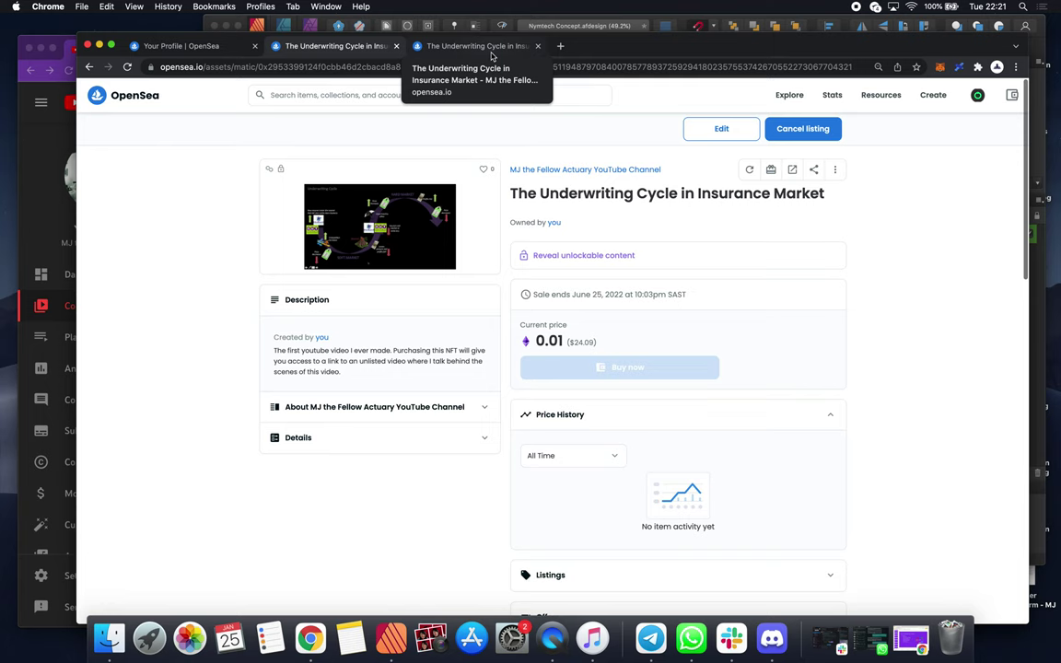
- Open the profile page and browse collected NFTs including Treasure Hunt, Skyweaver cards and Brilliant Chess Moves
click(174, 48)
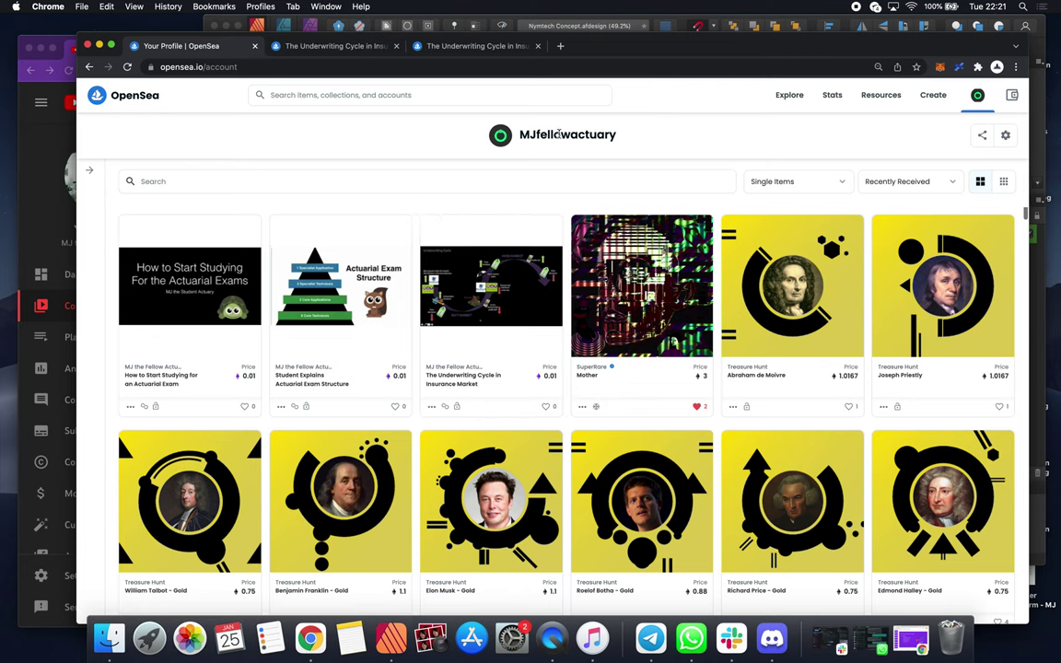
scroll(410, 223, down, 5)
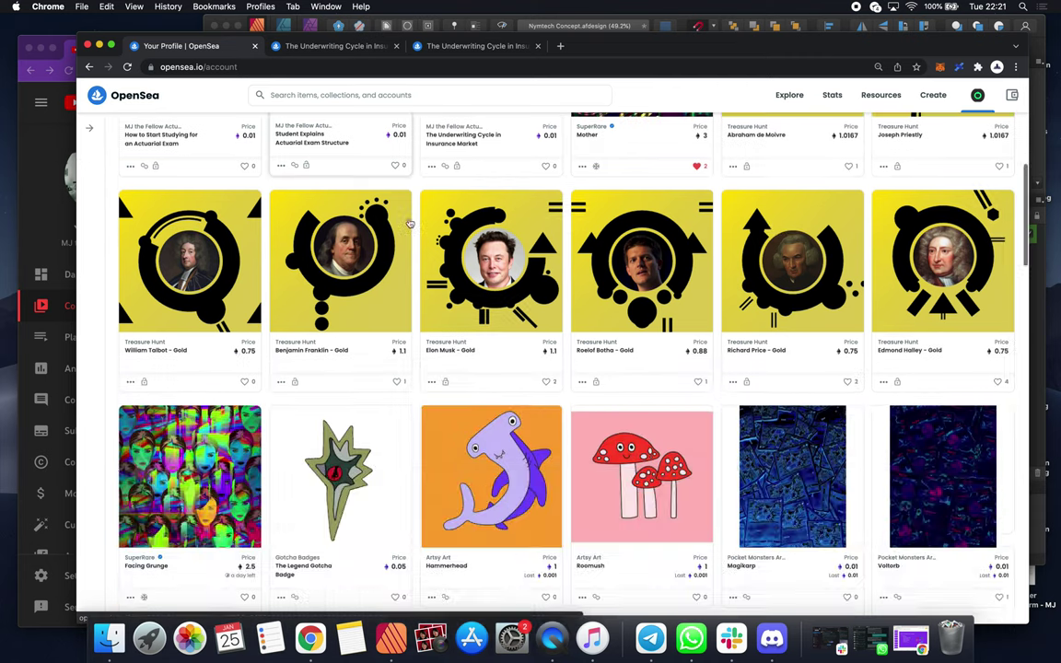
scroll(410, 223, down, 6)
scroll(410, 223, down, 2)
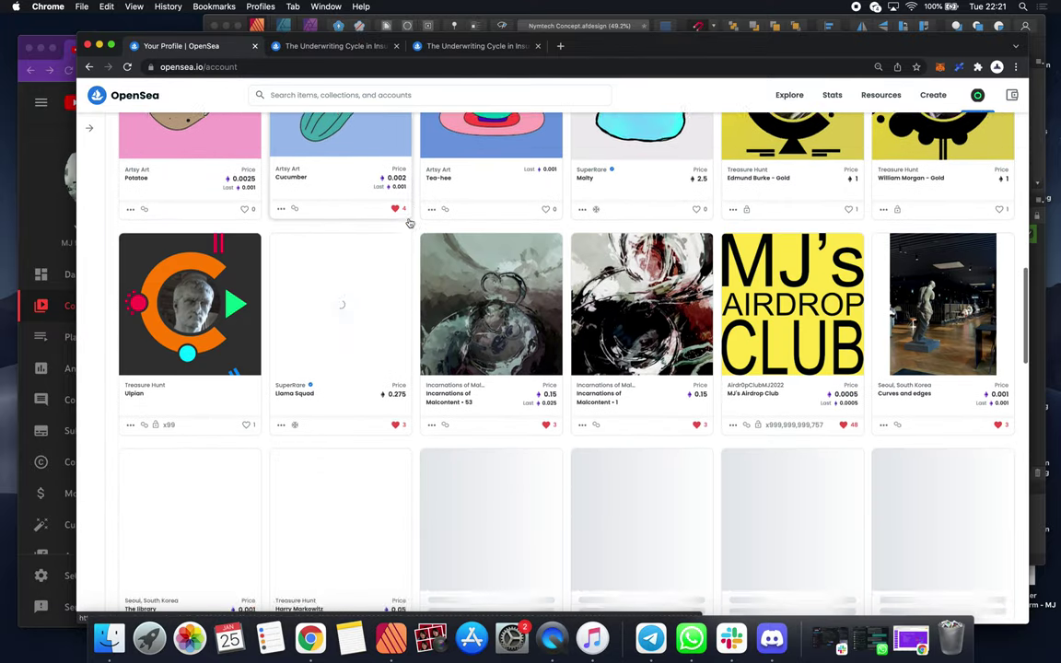
scroll(410, 223, down, 1)
scroll(410, 223, down, 2)
scroll(410, 223, down, 1)
scroll(410, 223, down, 1)
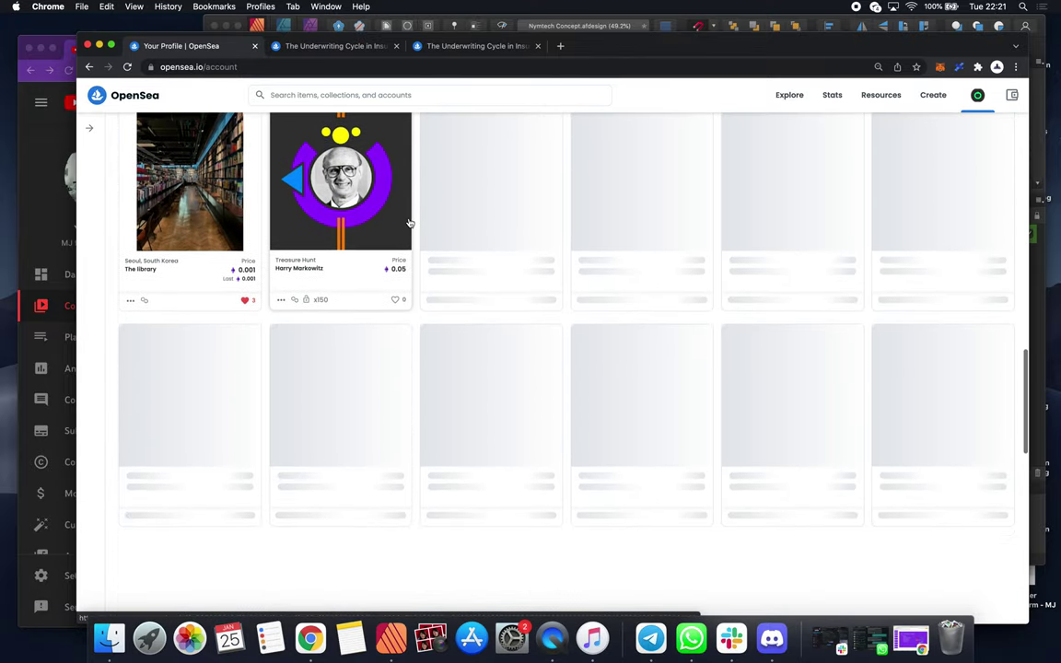
scroll(407, 225, up, 2)
scroll(407, 224, up, 1)
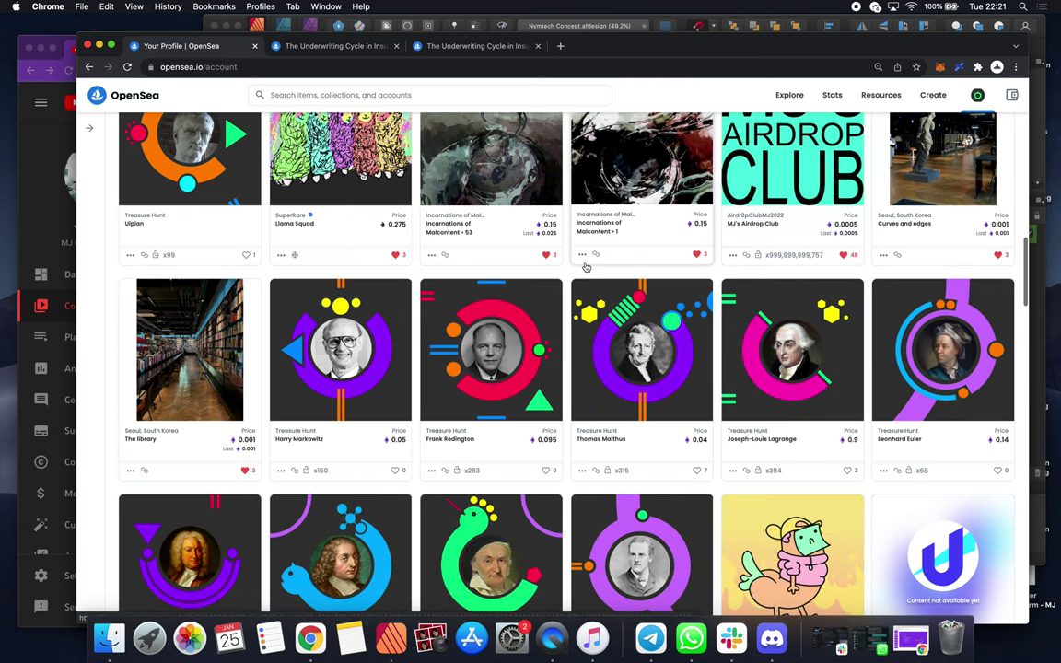
scroll(764, 258, down, 2)
scroll(774, 304, down, 1)
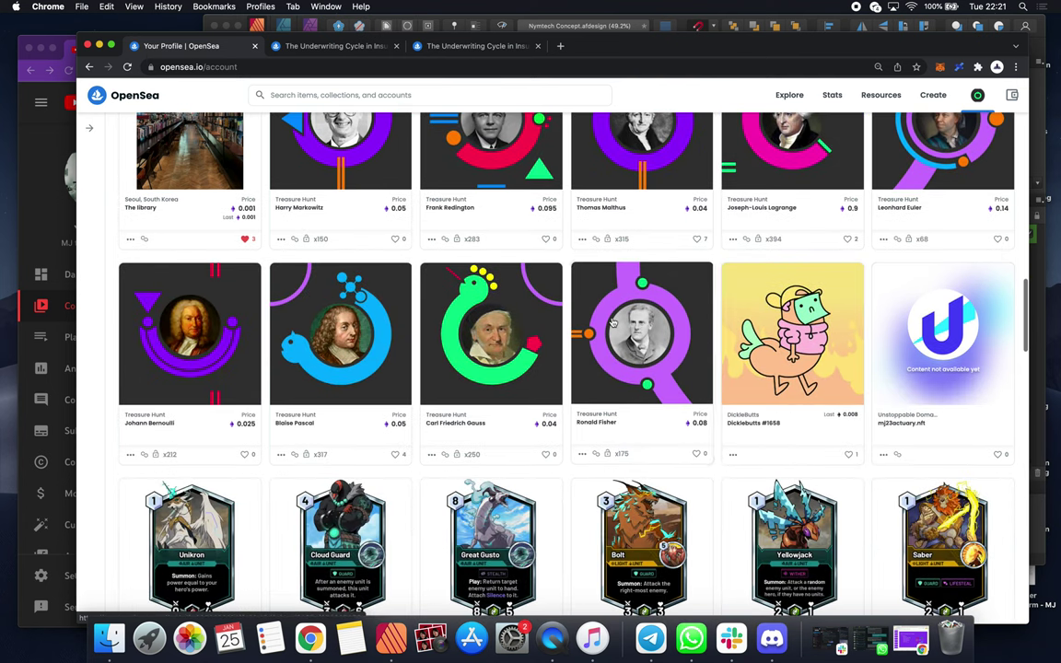
scroll(611, 318, down, 2)
scroll(612, 321, down, 1)
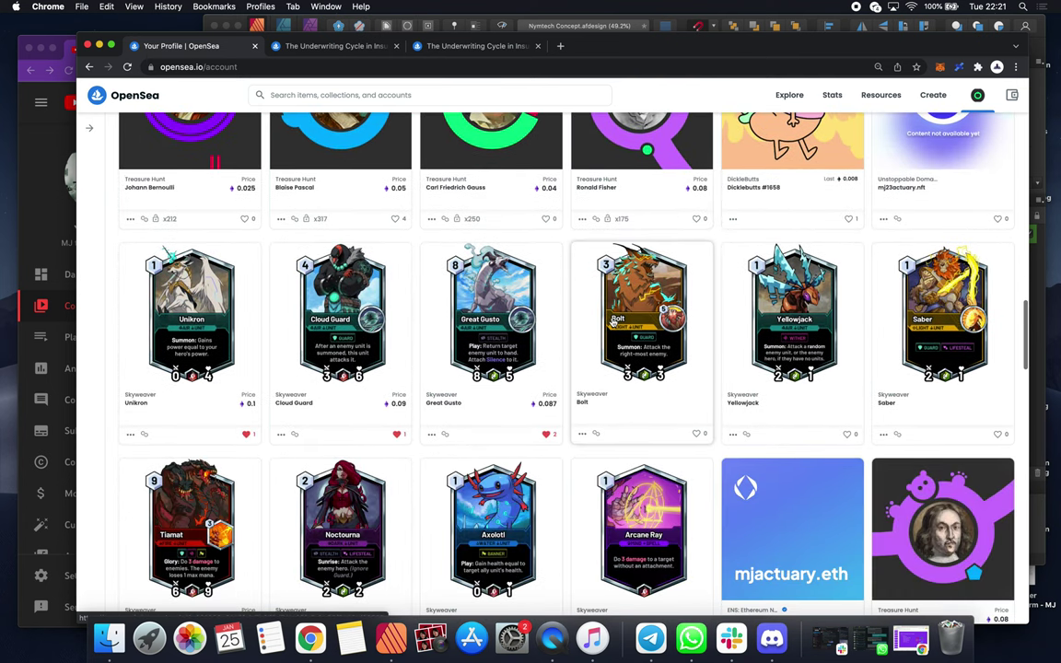
scroll(615, 319, down, 1)
scroll(664, 306, down, 2)
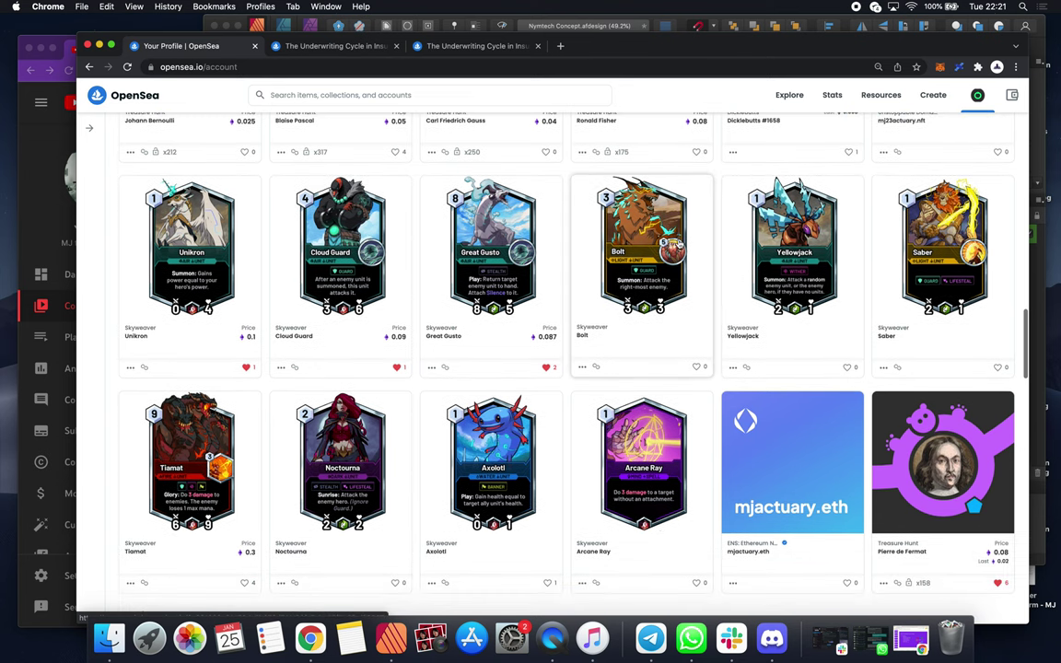
scroll(679, 246, down, 3)
scroll(678, 244, down, 8)
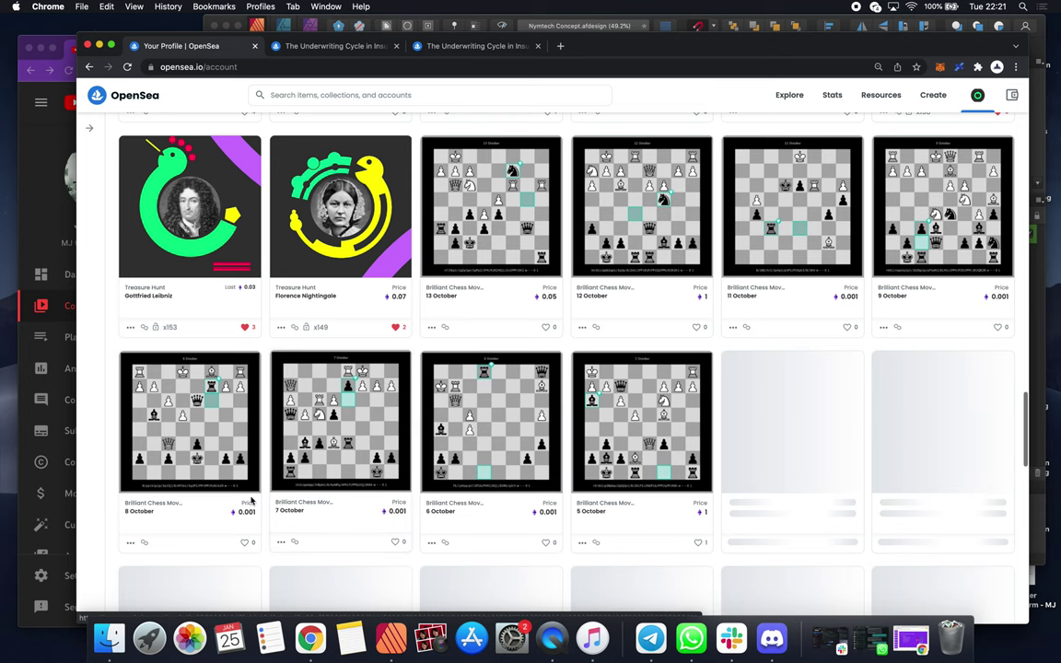
scroll(515, 349, down, 2)
scroll(532, 339, down, 5)
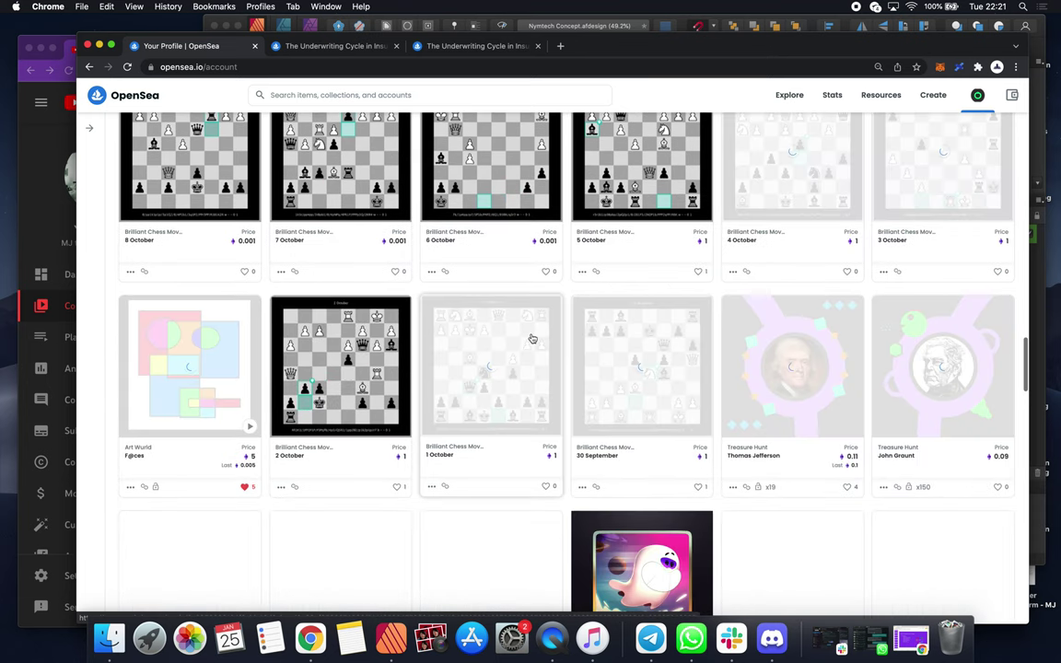